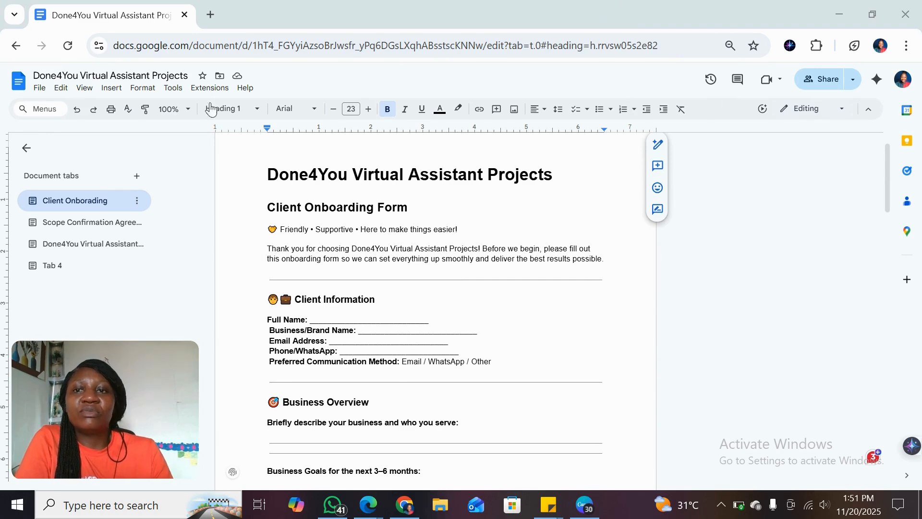
Step: Open Google Forms in a new browser tab and start a blank form
left_click(209, 16)
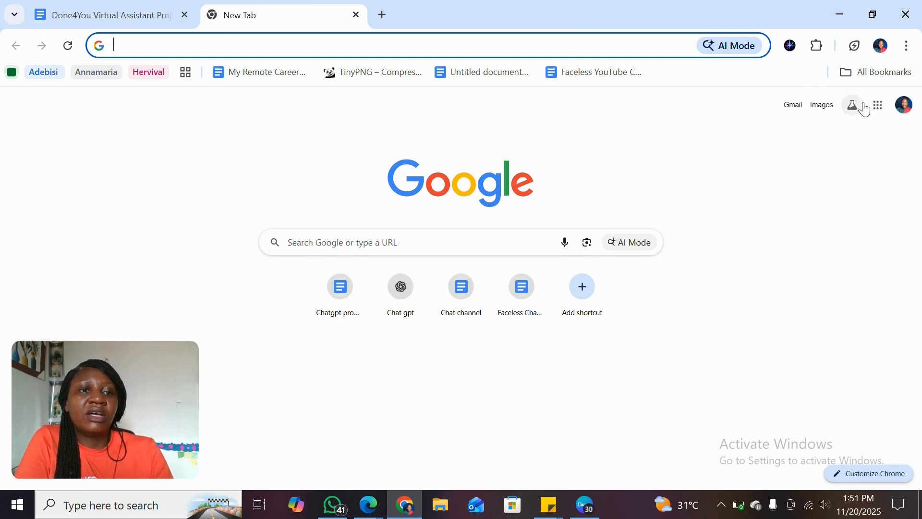
left_click(879, 110)
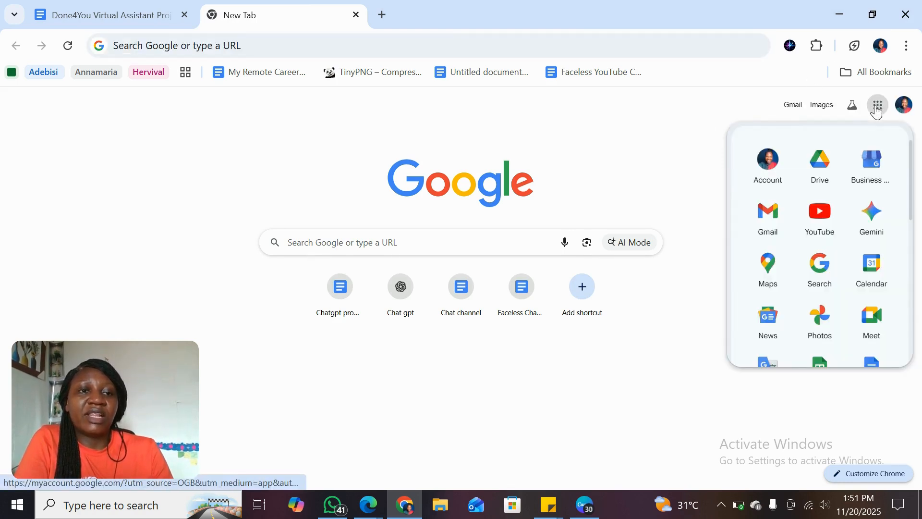
left_click(912, 233)
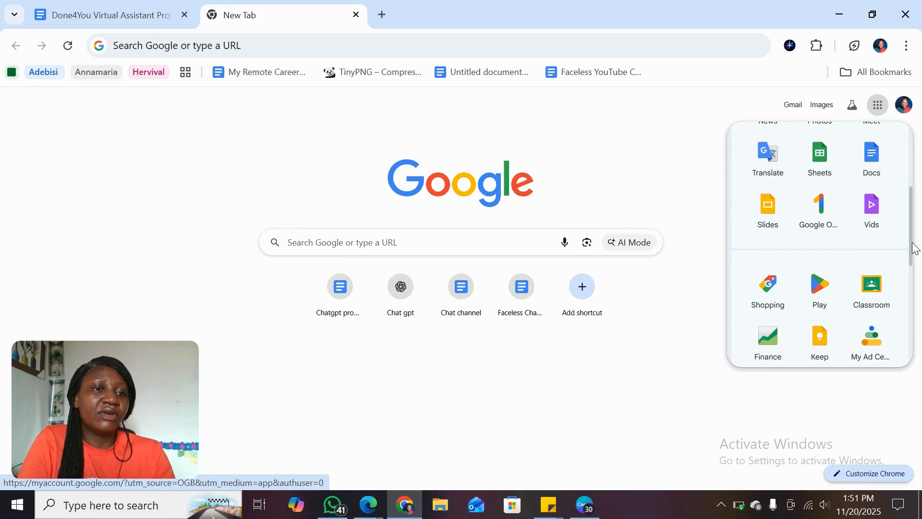
scroll(912, 241, "up", 4)
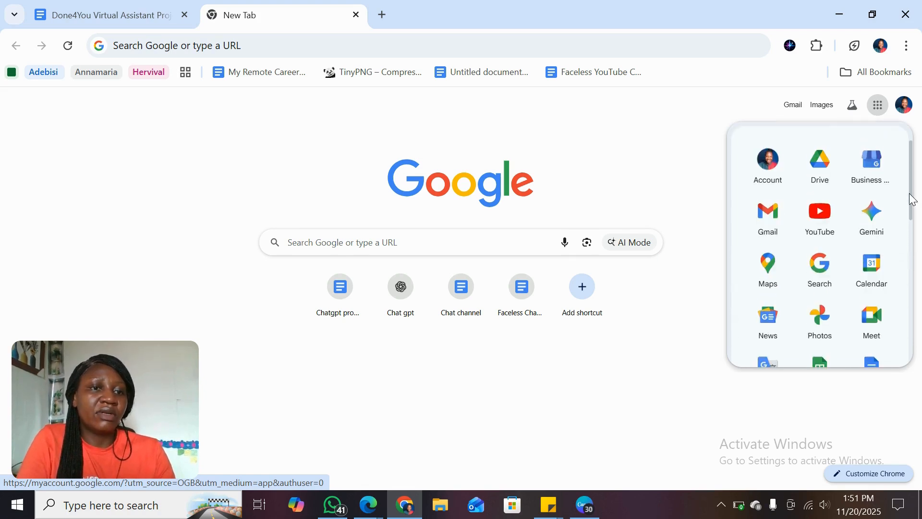
scroll(912, 217, "down", 10)
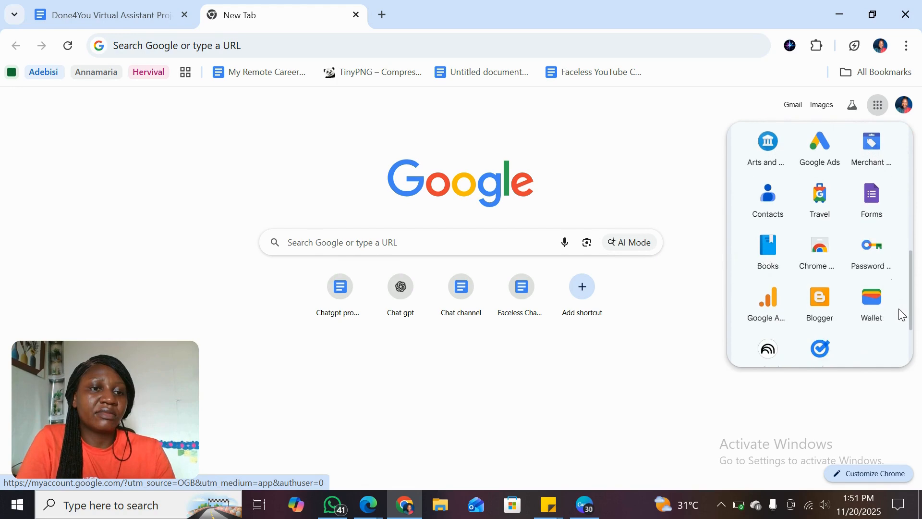
left_click(871, 201)
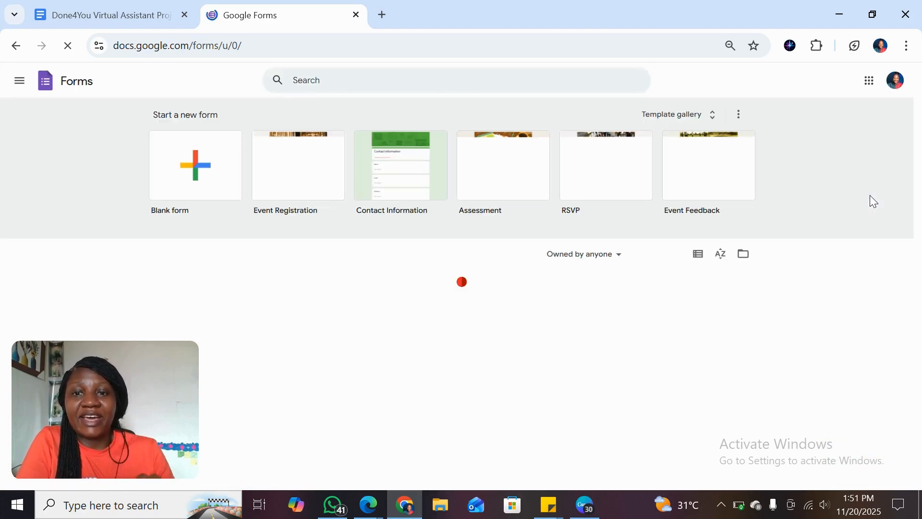
left_click(198, 181)
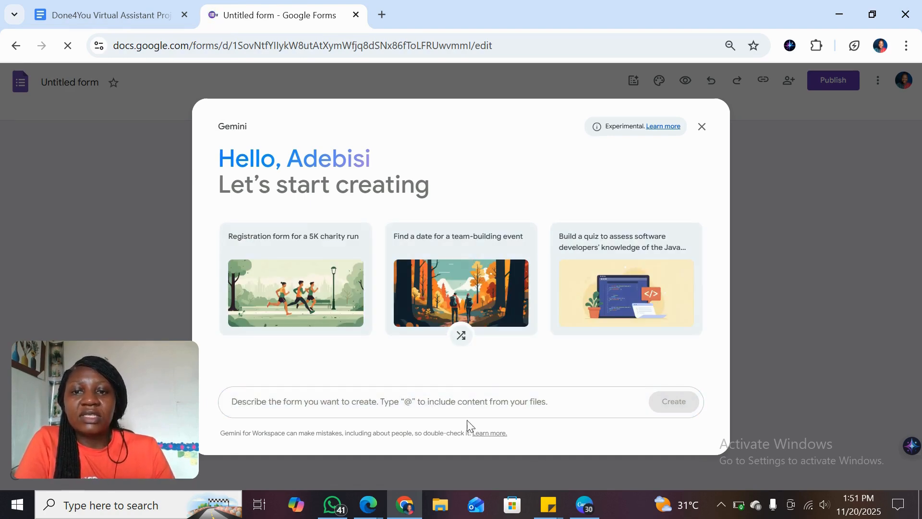
Step: Have Gemini generate a form from the "Done4You Virtual Assistant Projects" document, referenced with @ in the prompt
left_click(337, 401)
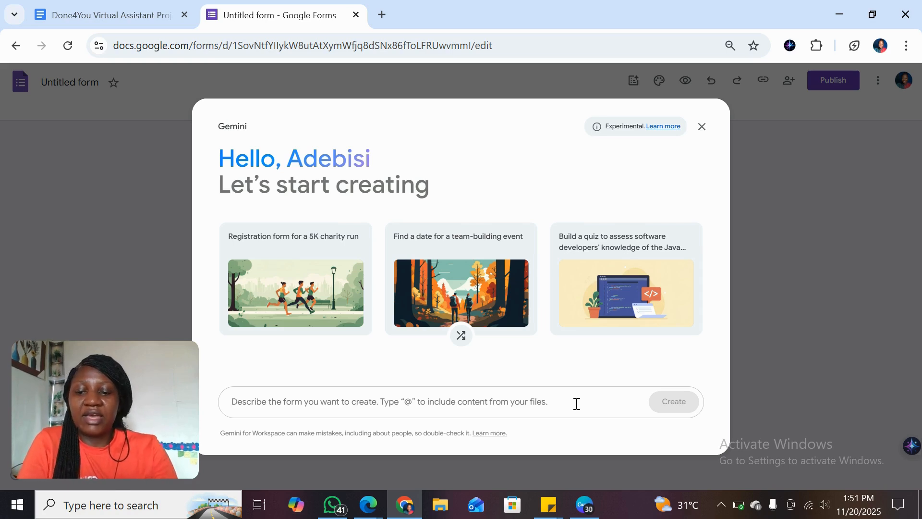
type("@")
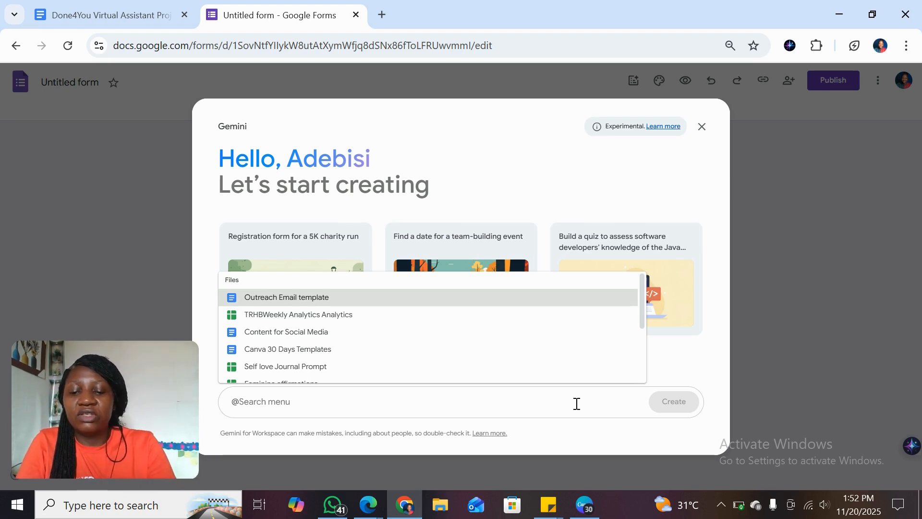
type("Done")
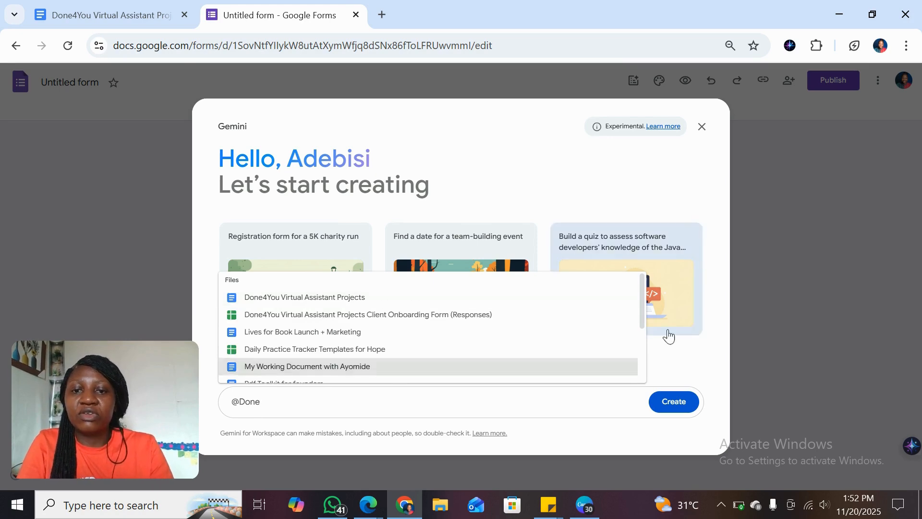
left_click(338, 304)
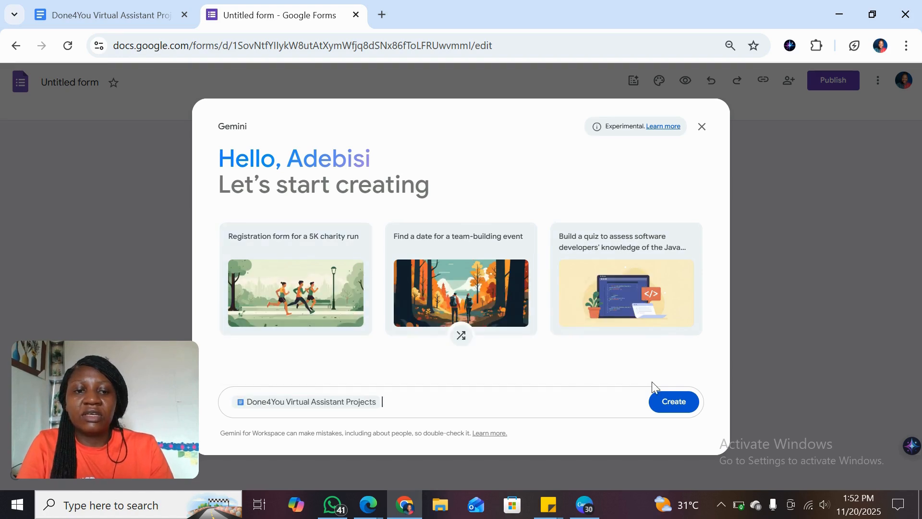
left_click(674, 403)
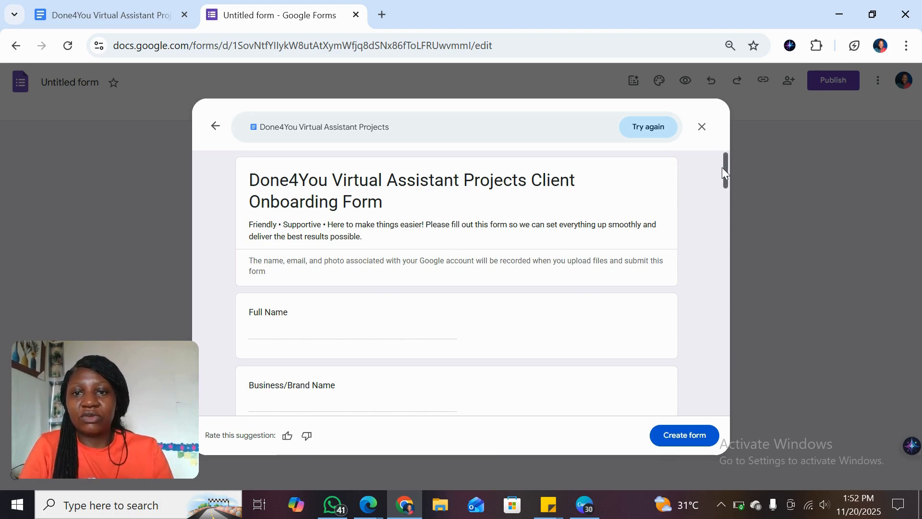
Step: Review the generated form preview and create the form, allowing responders to upload files to Drive
left_click_drag(722, 167, 713, 370)
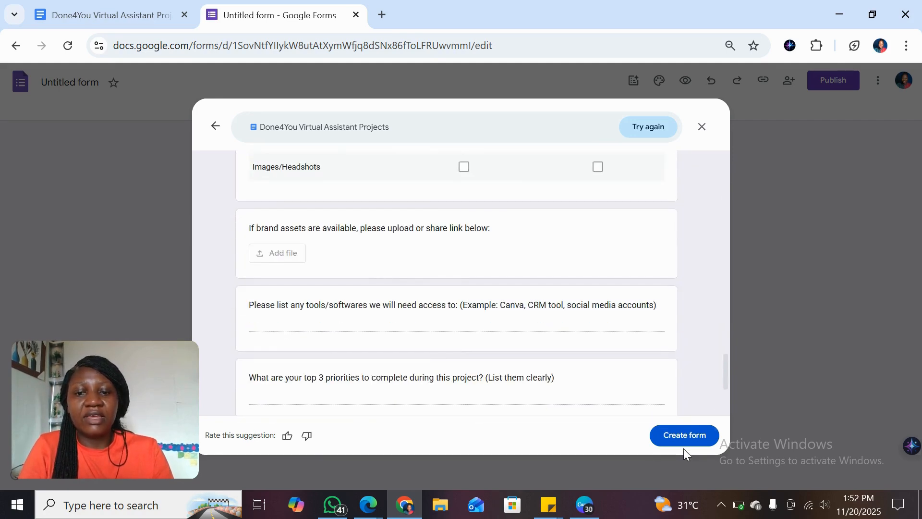
left_click(679, 437)
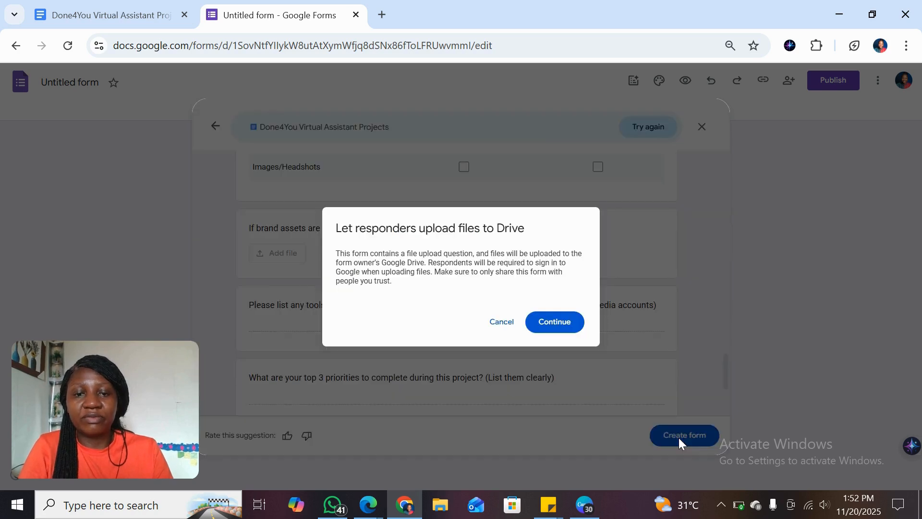
left_click(562, 322)
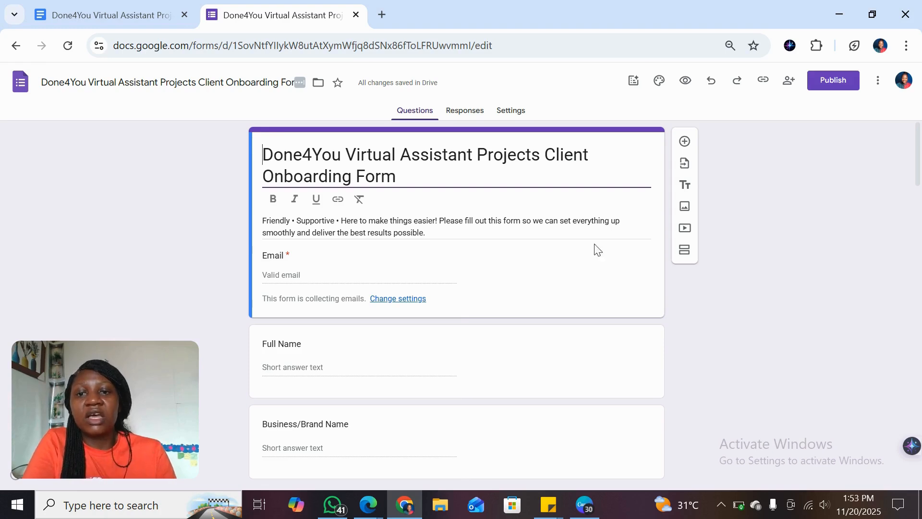
Step: Remove "Friendly • Supportive • Here to make things easier!" from the form description, keeping the sentence that starts with "Please fill out this form"
triple_click(442, 215)
left_click(437, 197)
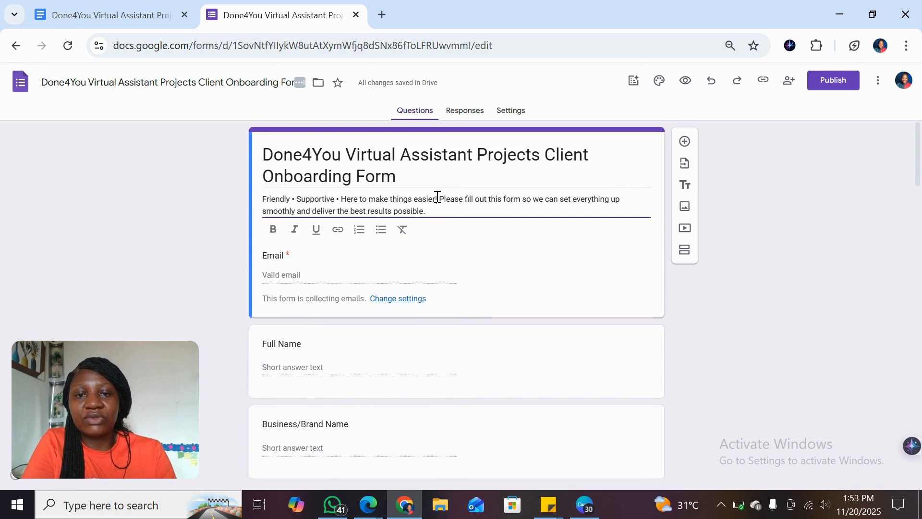
key("BackSpace")
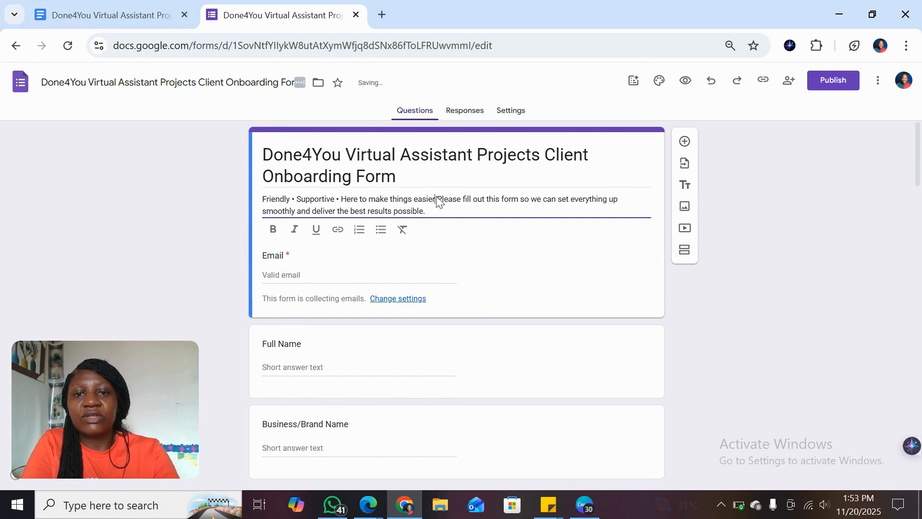
key("BackSpace")
key("BackSpace")
key("BackSpace")
key("BackSpace")
key("BackSpace")
key("BackSpace")
key("BackSpace")
key("BackSpace")
key("BackSpace")
key("BackSpace")
key("BackSpace")
key("BackSpace")
key("BackSpace")
key("BackSpace")
key("BackSpace")
key("BackSpace")
key("BackSpace")
key("BackSpace")
key("BackSpace")
key("BackSpace")
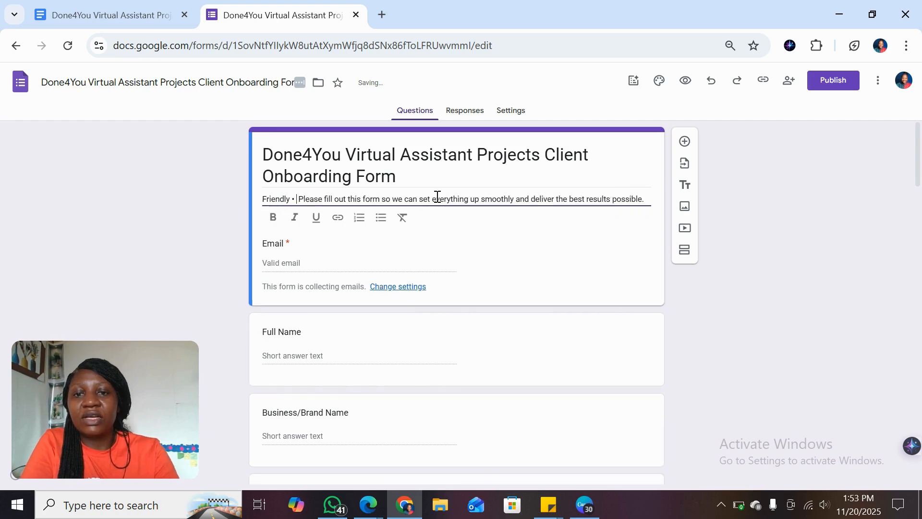
key("BackSpace")
key("BackSpace")
key("BackSpace")
key("BackSpace")
key("BackSpace")
key("BackSpace")
key("BackSpace")
key("BackSpace")
key("BackSpace")
key("BackSpace")
key("BackSpace")
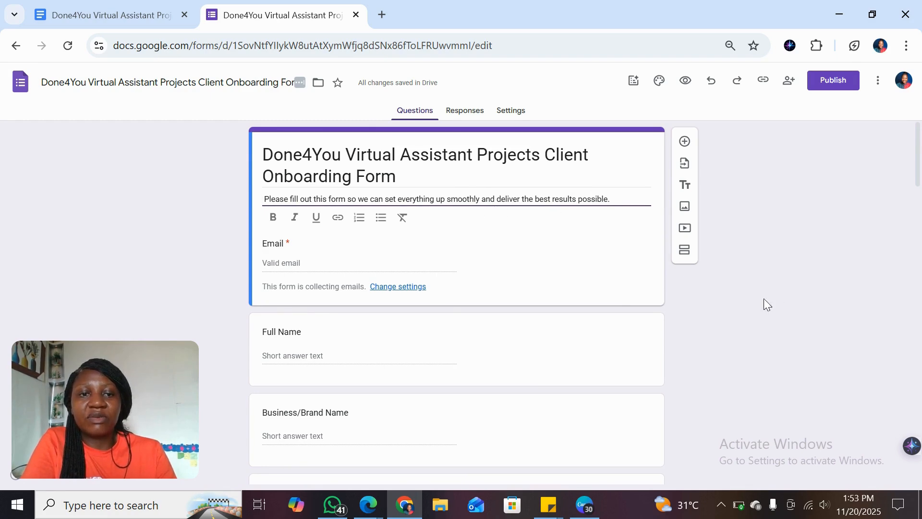
left_click(783, 287)
Step: Examine all generated questions and their answer types, from Full Name to the final question about anything else to know
scroll(782, 287, "down", 1)
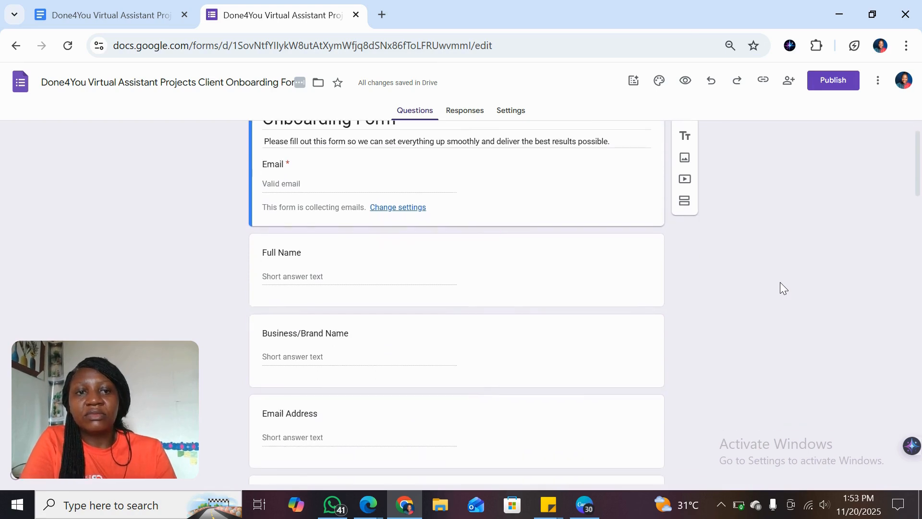
scroll(781, 283, "down", 3)
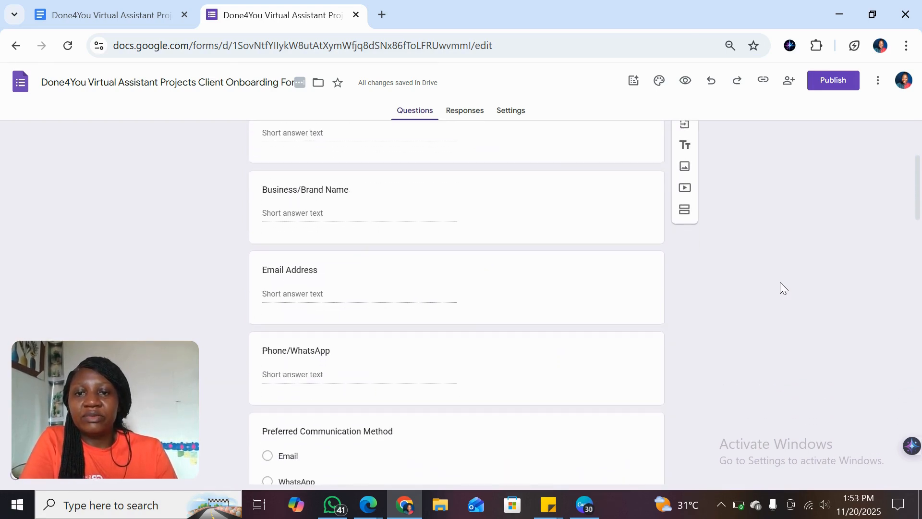
scroll(781, 284, "down", 2)
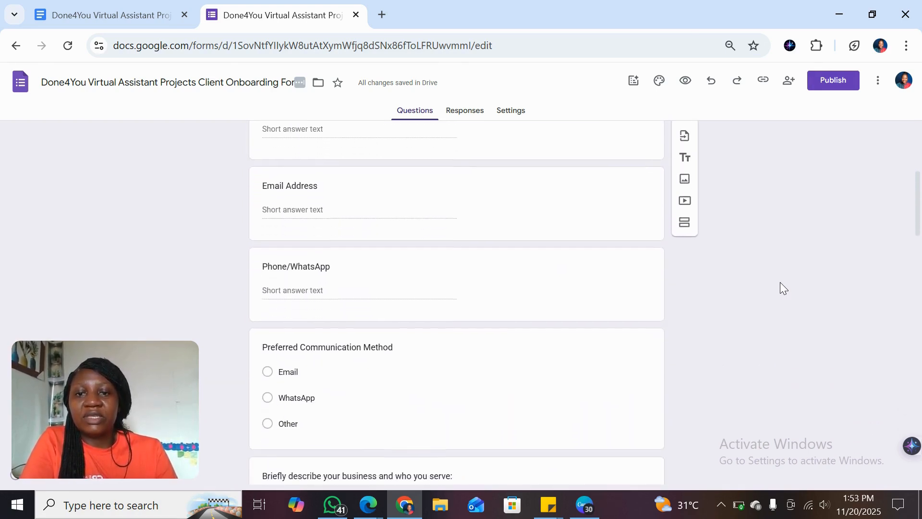
scroll(780, 284, "down", 3)
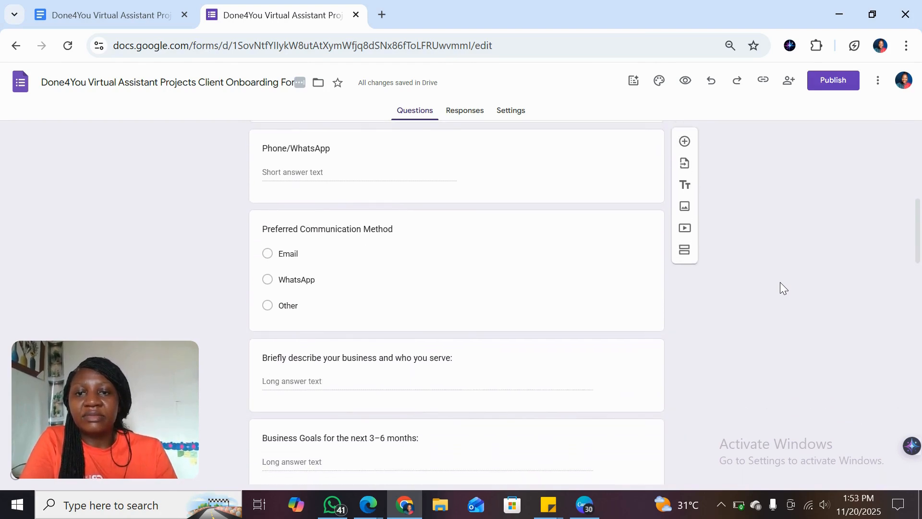
scroll(781, 284, "down", 1)
scroll(780, 283, "down", 1)
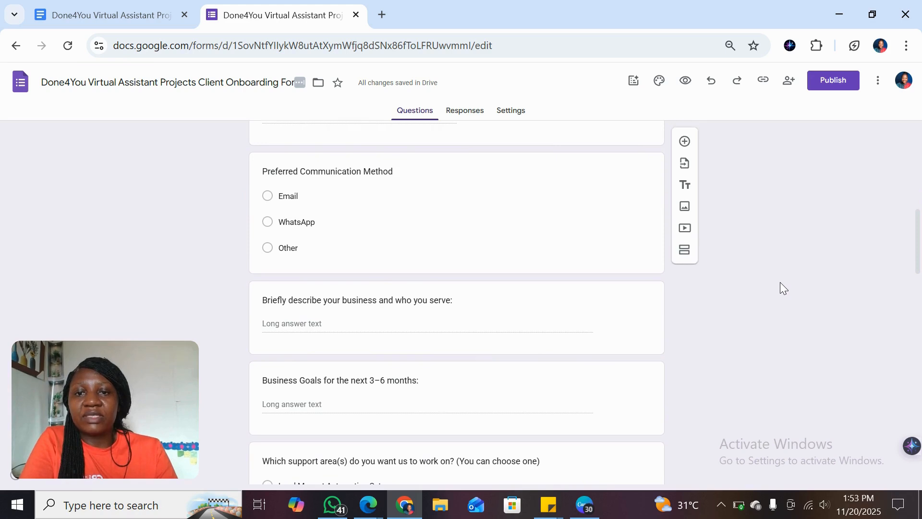
scroll(780, 282, "down", 3)
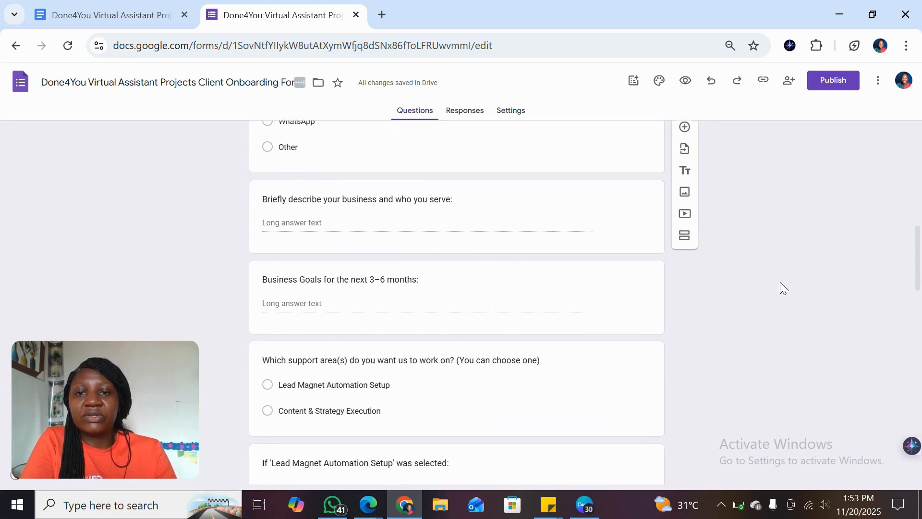
scroll(780, 281, "down", 1)
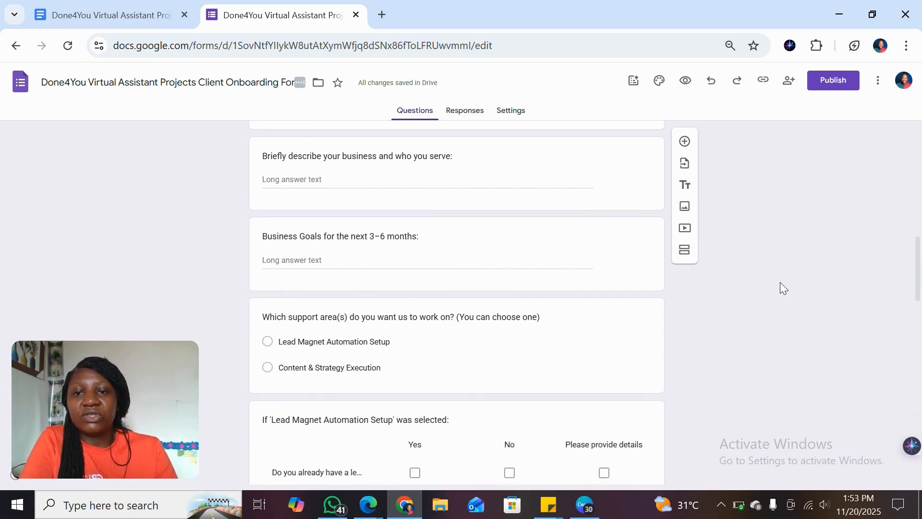
scroll(780, 282, "down", 1)
scroll(780, 282, "down", 2)
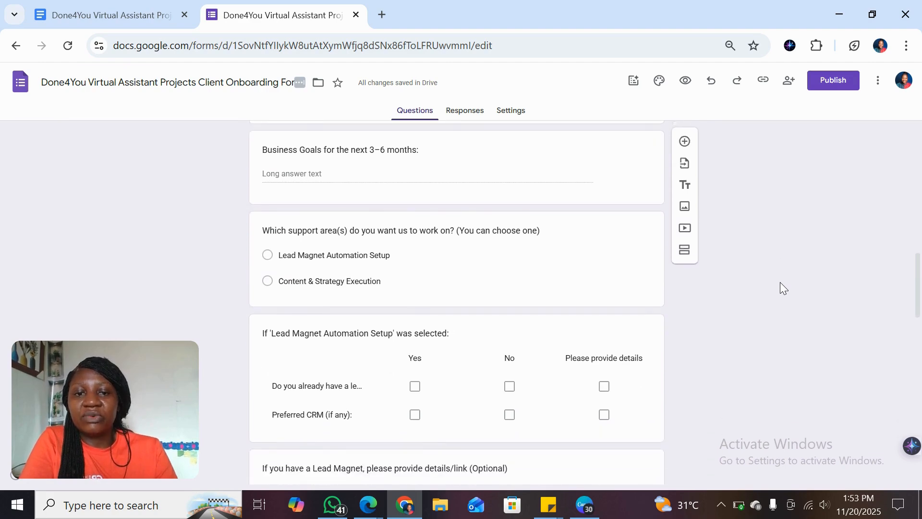
scroll(780, 282, "down", 1)
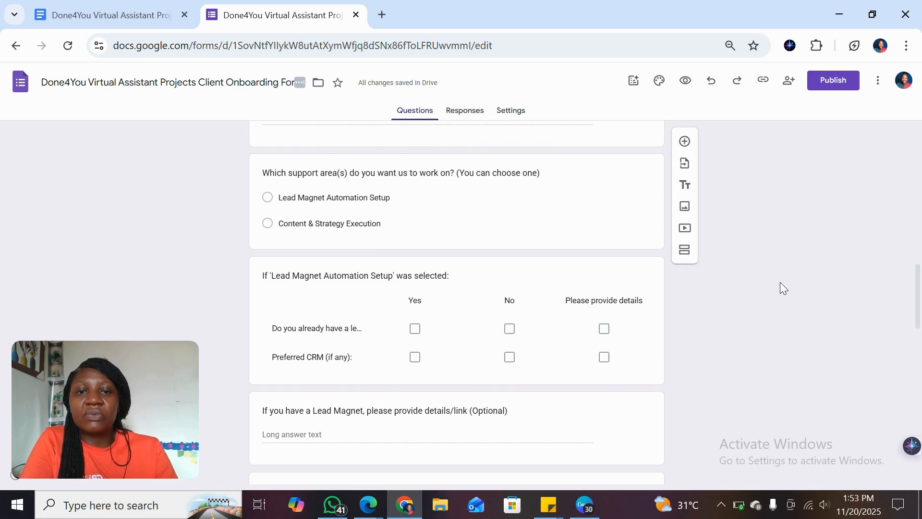
scroll(780, 282, "down", 1)
scroll(780, 283, "down", 4)
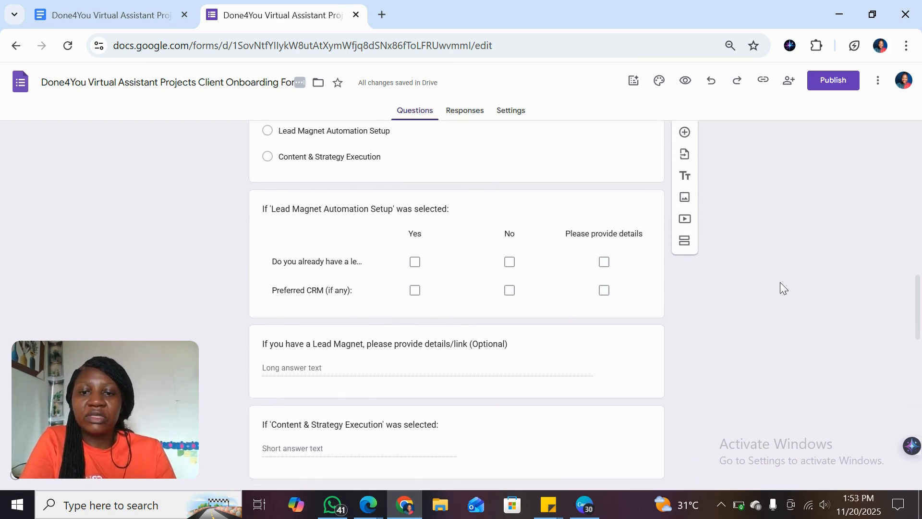
scroll(780, 282, "down", 5)
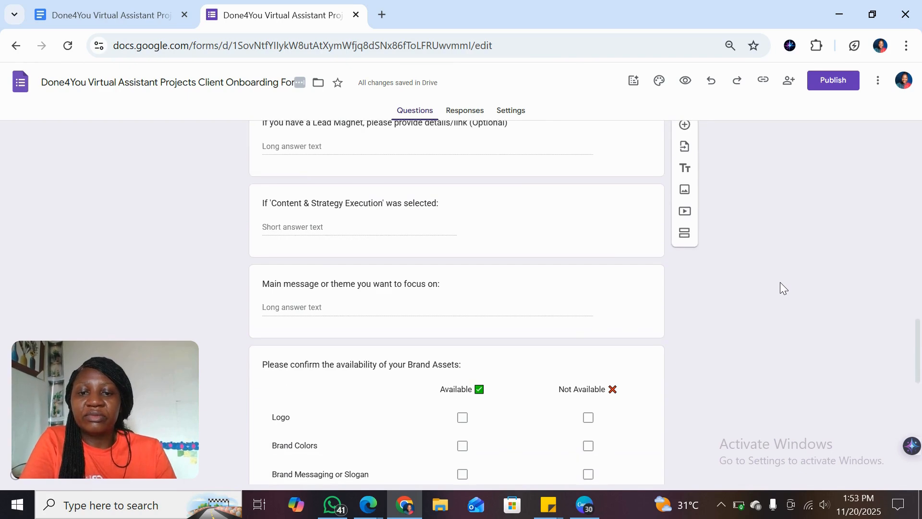
scroll(780, 283, "down", 4)
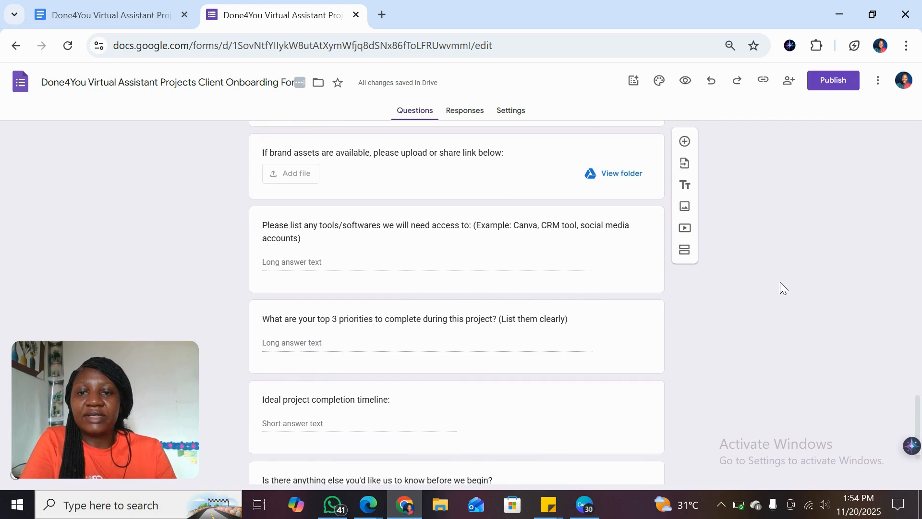
scroll(780, 282, "down", 3)
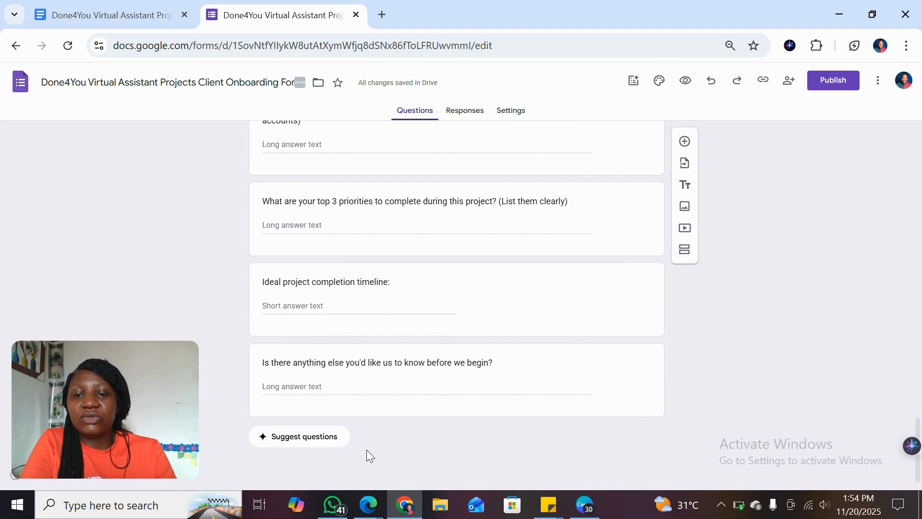
Step: Have Gemini suggest additional questions for the end of the form, review the suggestions and discard them
left_click(313, 437)
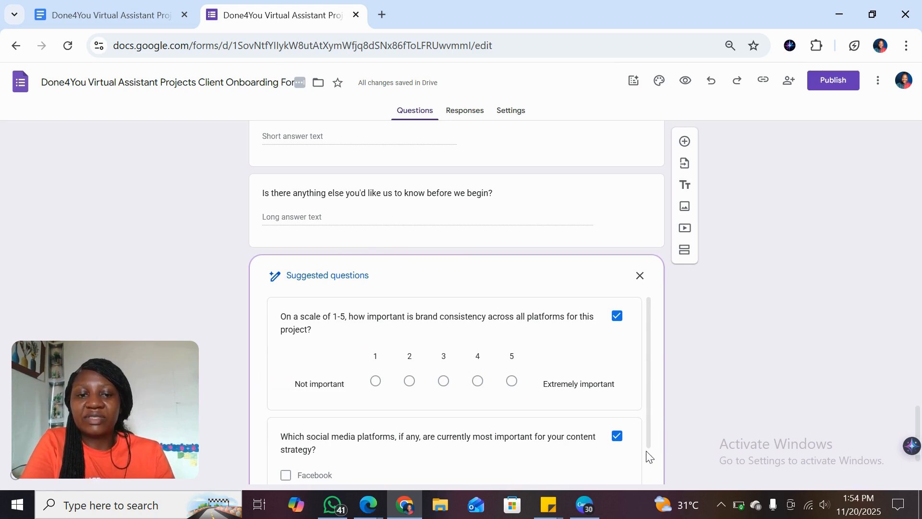
scroll(647, 458, "down", 4)
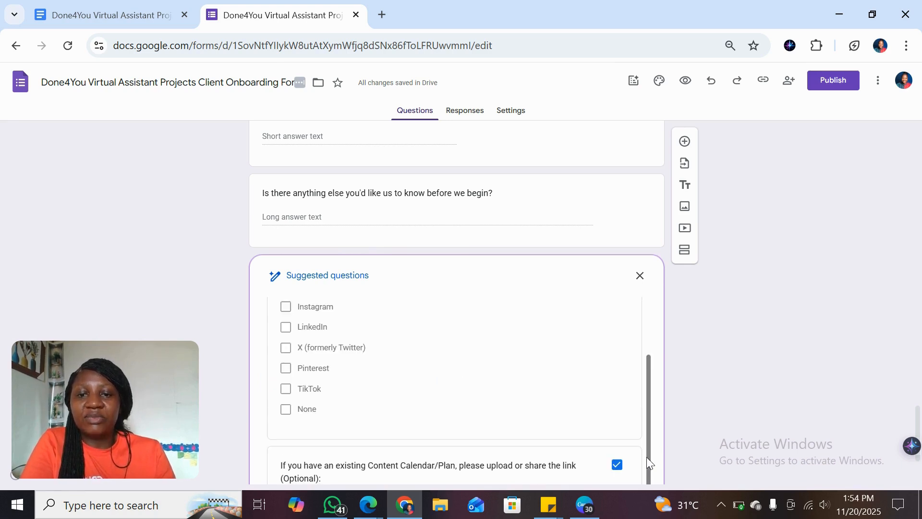
left_click(639, 276)
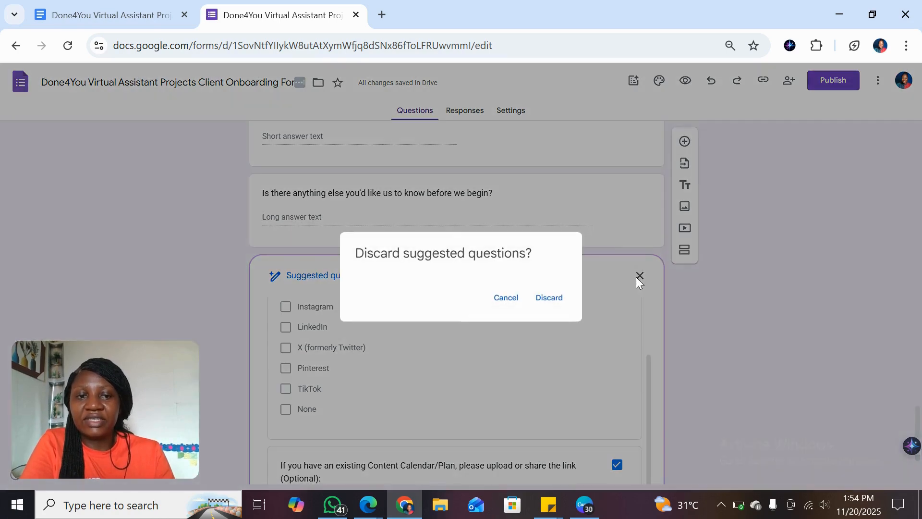
left_click(544, 303)
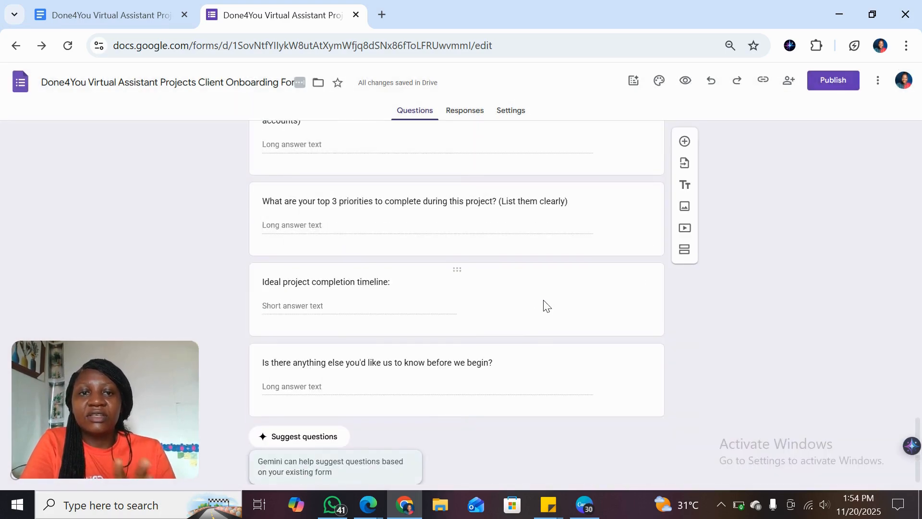
Step: Customize the form's theme with the green shamrock and pots-of-gold header image from the Illustrations category
left_click(445, 114)
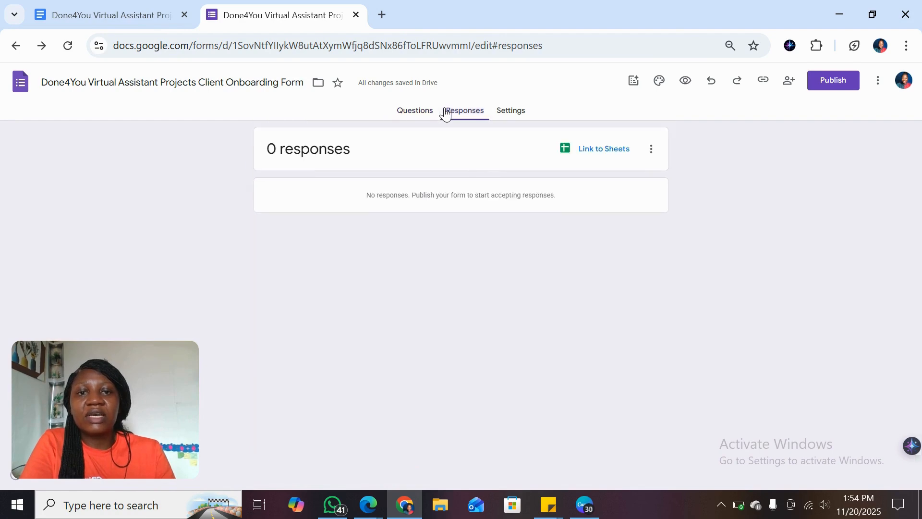
left_click(513, 116)
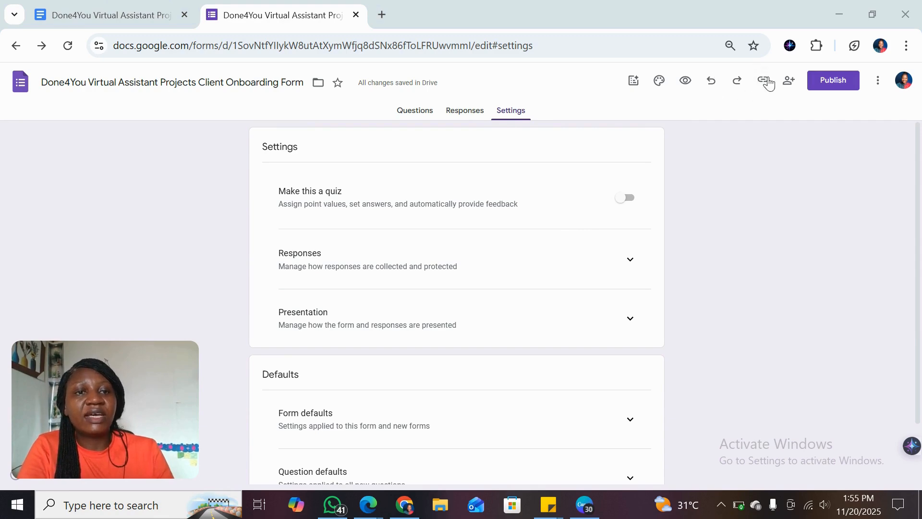
left_click(658, 88)
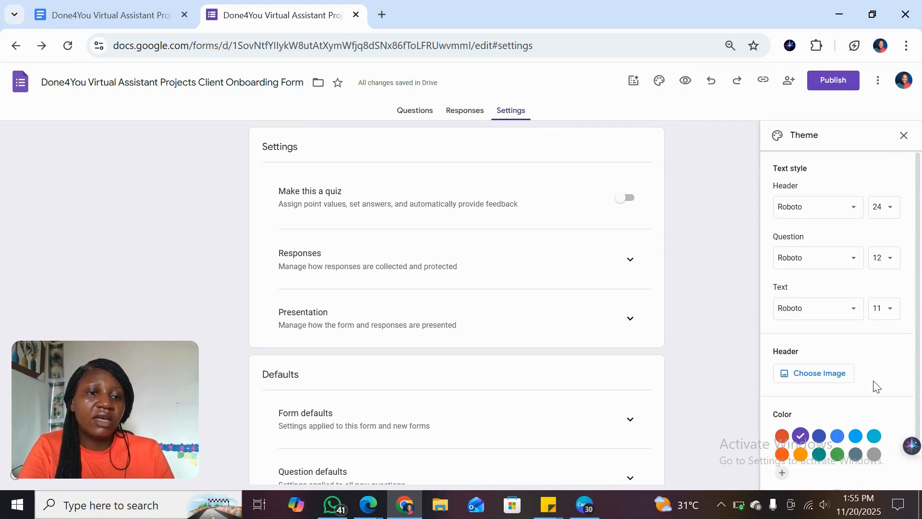
left_click(799, 375)
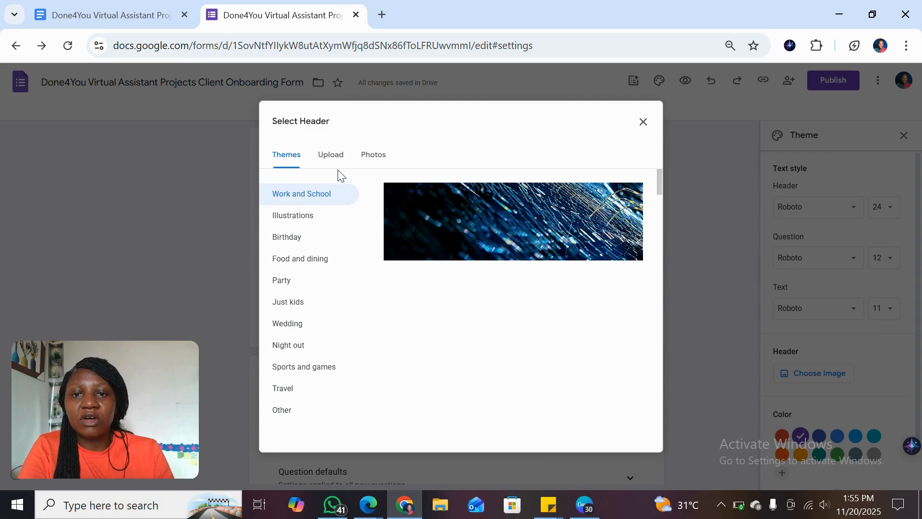
left_click(331, 162)
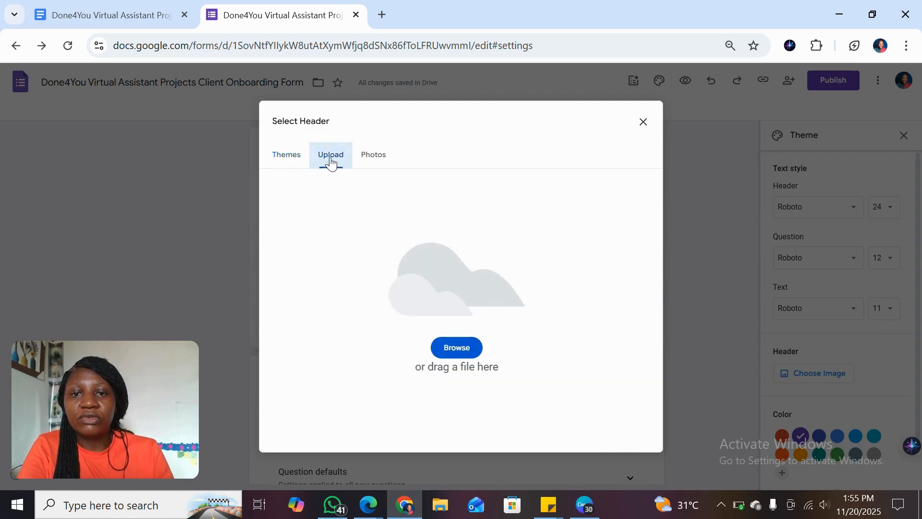
left_click(377, 154)
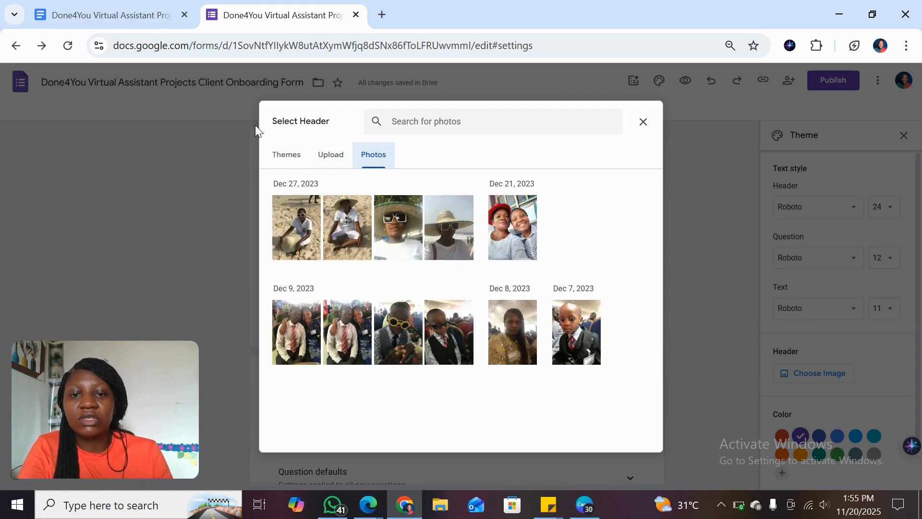
left_click(290, 164)
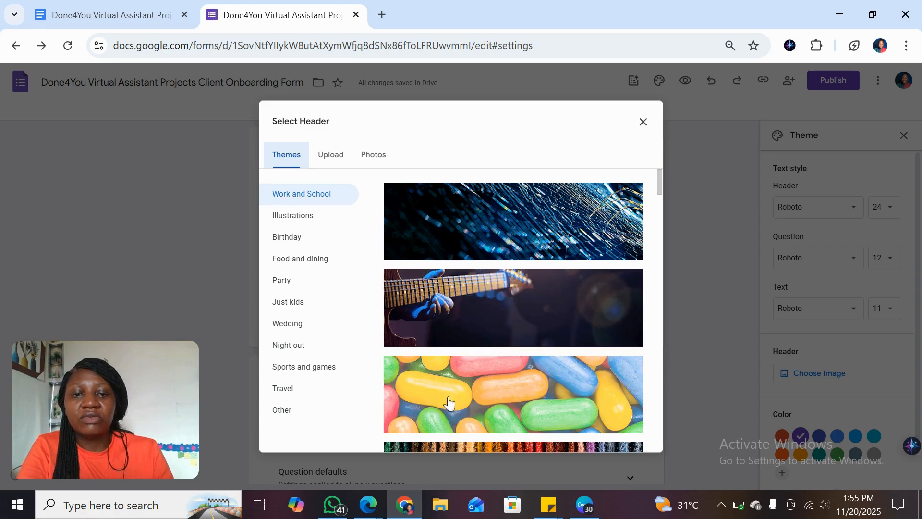
left_click(289, 220)
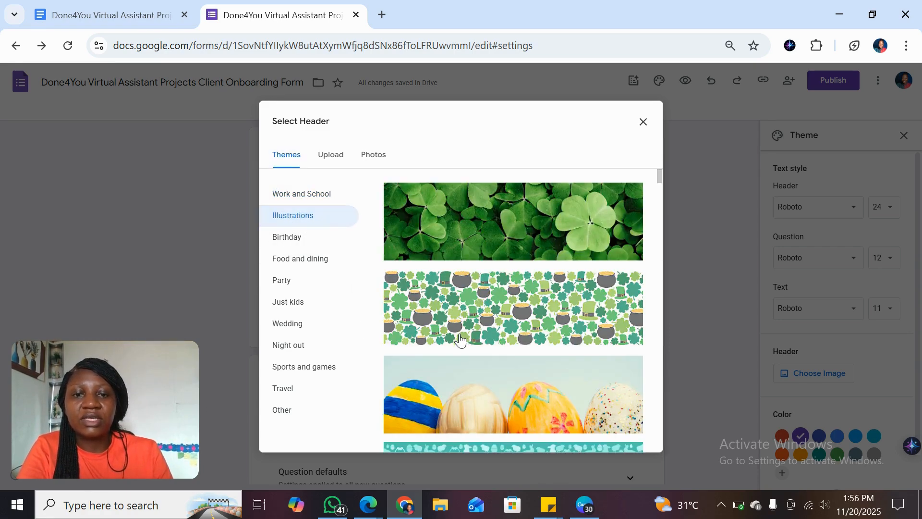
left_click(461, 340)
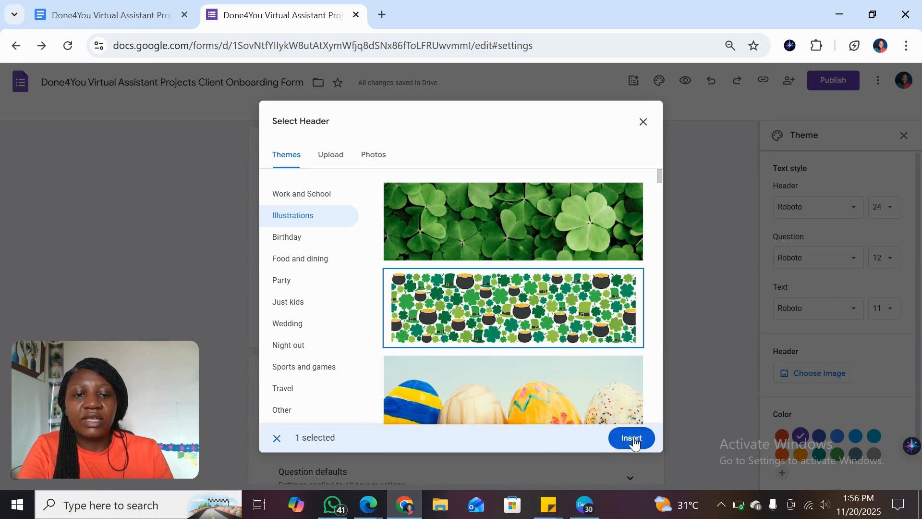
left_click(633, 439)
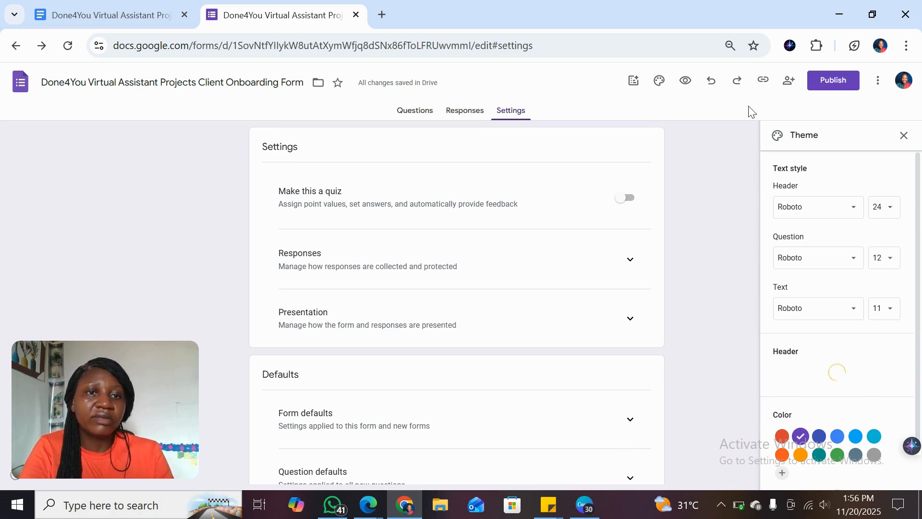
Step: Preview the form, return to the editor and review its settings, including the Form defaults for collecting email addresses
left_click(696, 83)
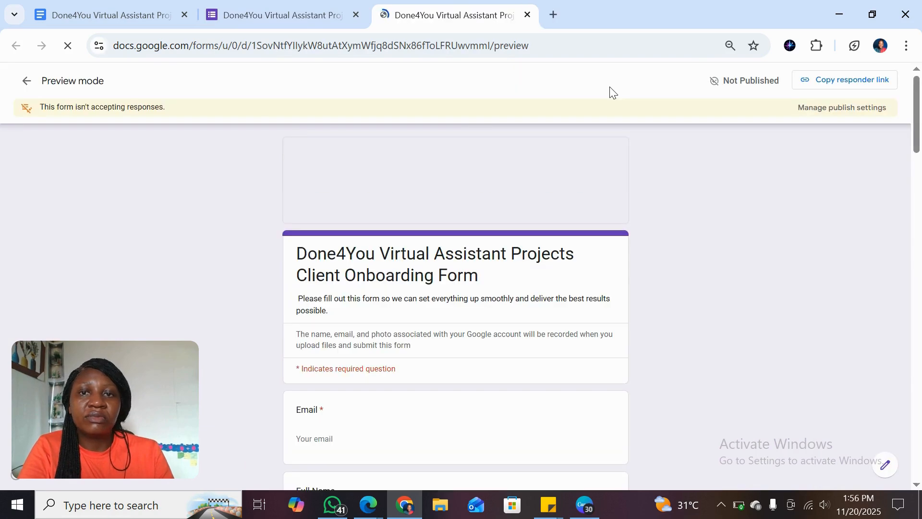
left_click(317, 12)
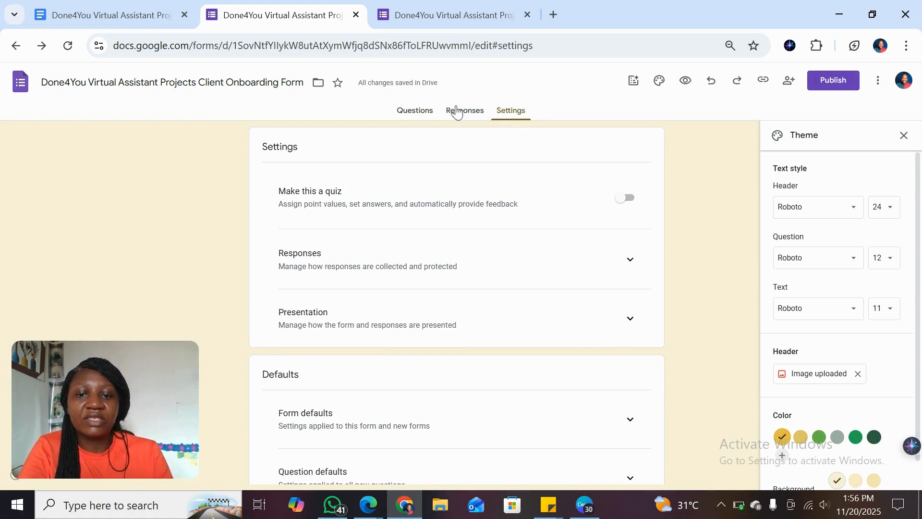
scroll(690, 370, "down", 2)
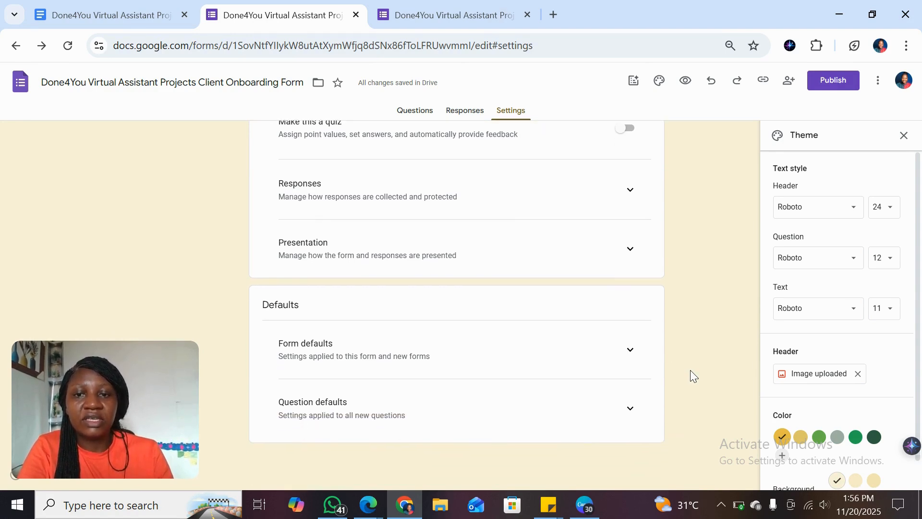
scroll(690, 370, "up", 2)
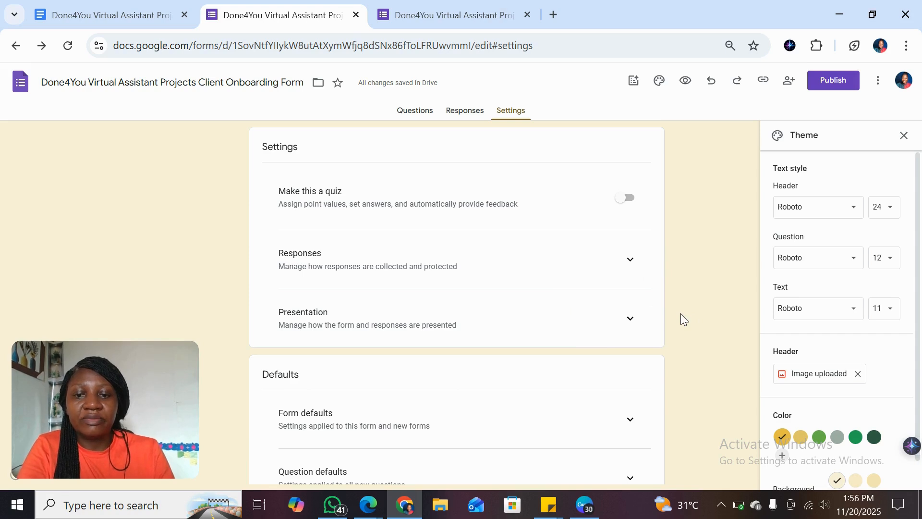
scroll(681, 313, "down", 2)
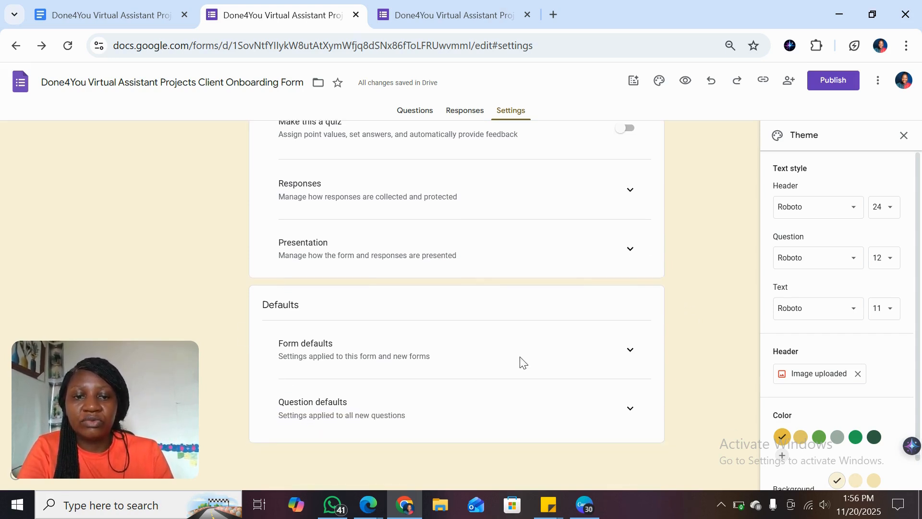
left_click(622, 352)
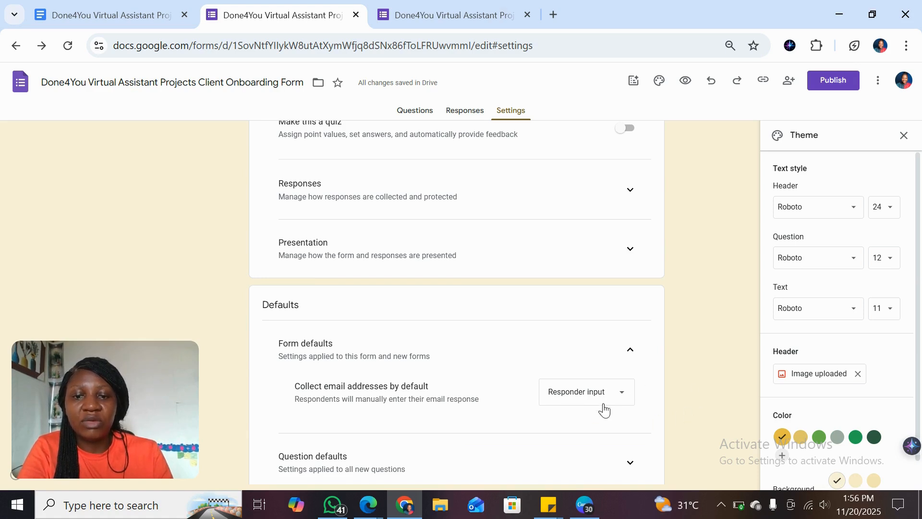
scroll(683, 409, "down", 2)
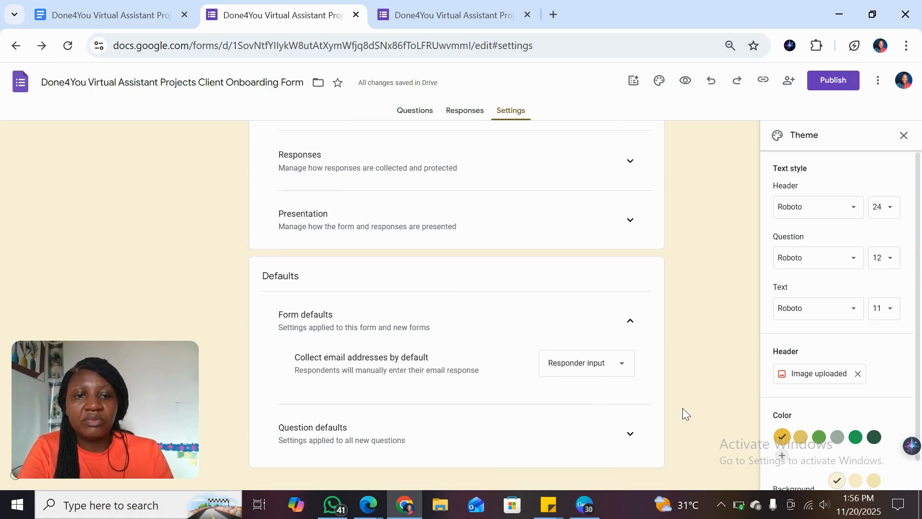
scroll(682, 408, "up", 3)
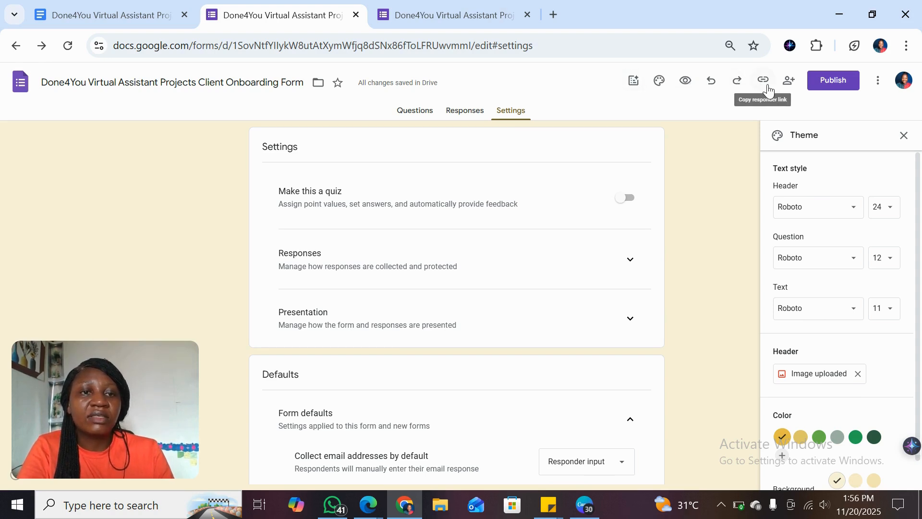
Step: Publish the form for anyone with the link and copy its shortened responder link
left_click(824, 82)
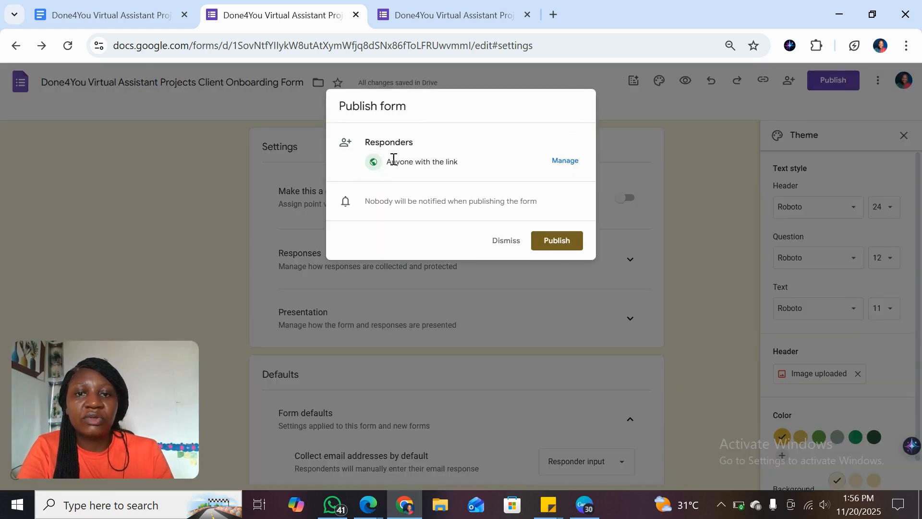
left_click(559, 244)
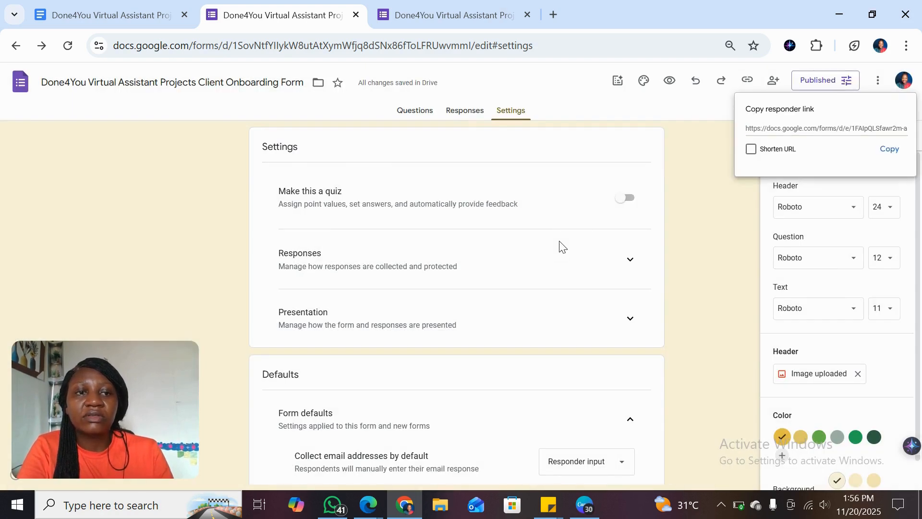
left_click(752, 150)
key("ctrl+c")
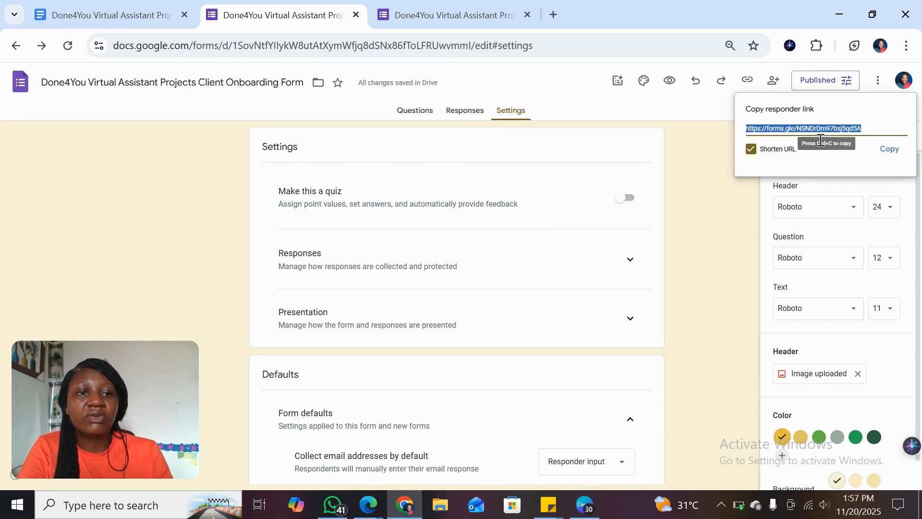
left_click(892, 152)
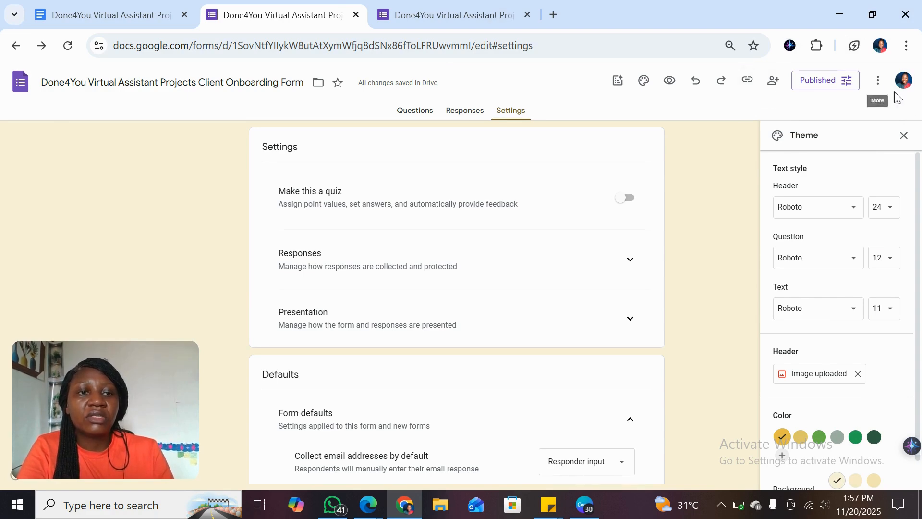
Step: Check the additional form options and go back to the form's questions with the header image
left_click(879, 82)
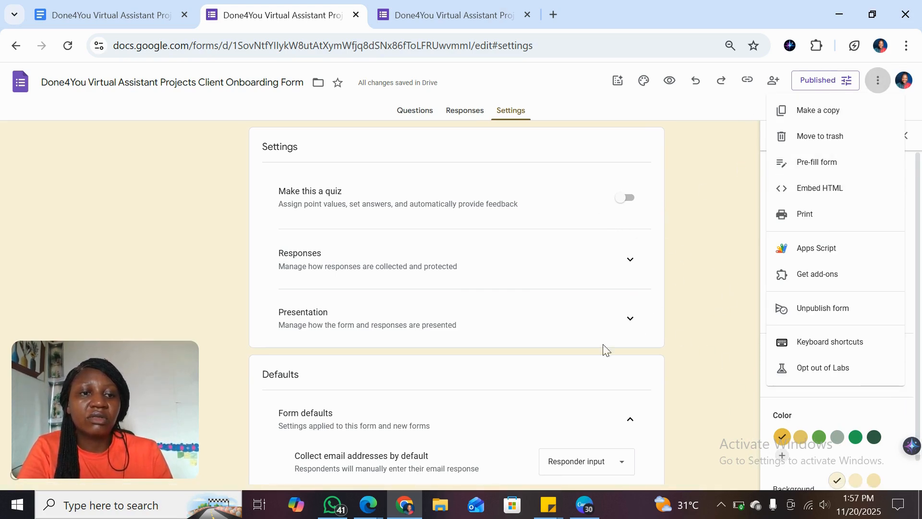
left_click(414, 117)
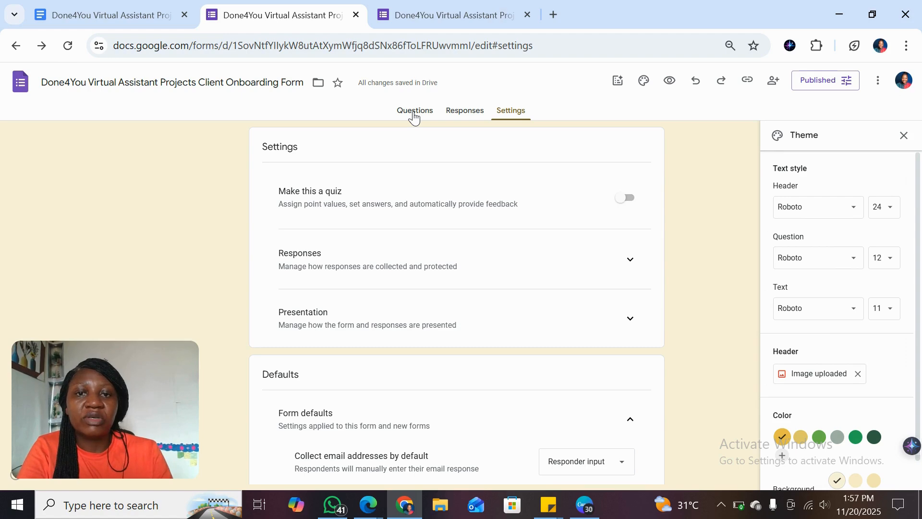
left_click(414, 113)
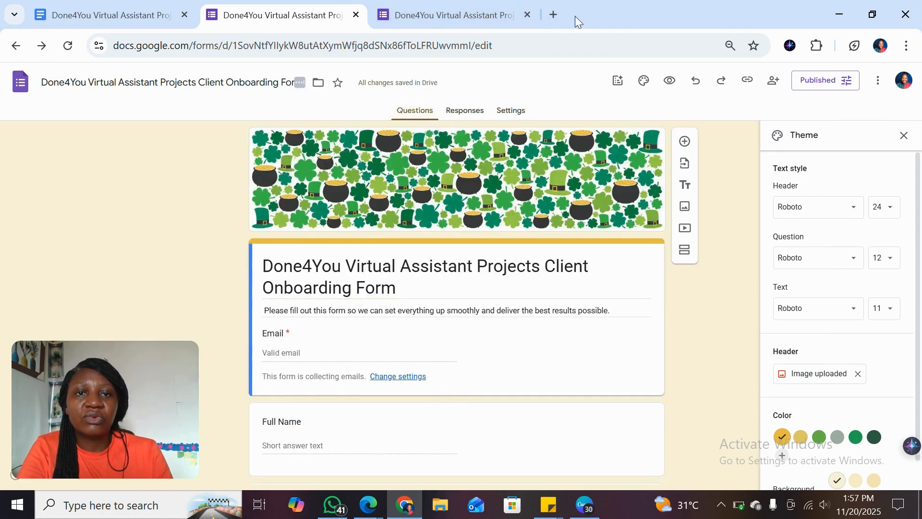
Step: Open the copied responder link in a new browser tab and review the published form down to its end
left_click(553, 14)
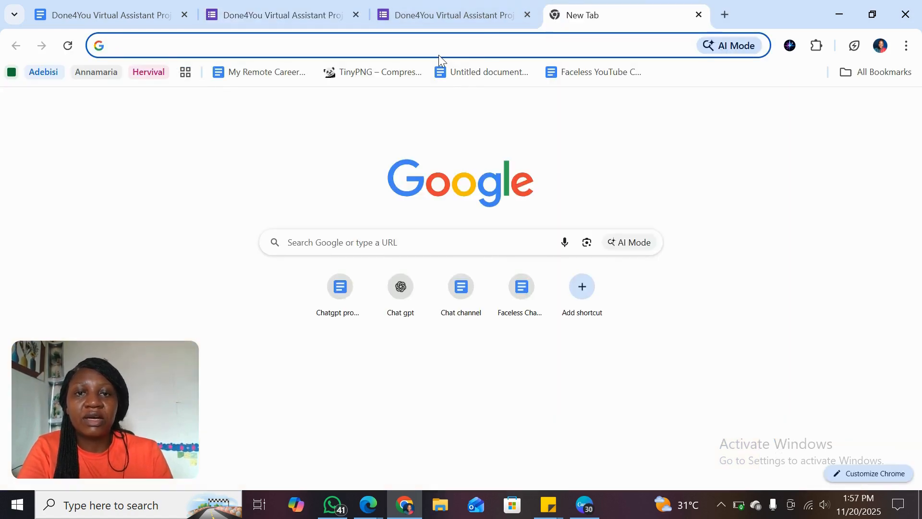
left_click(423, 46)
key("ctrl+v")
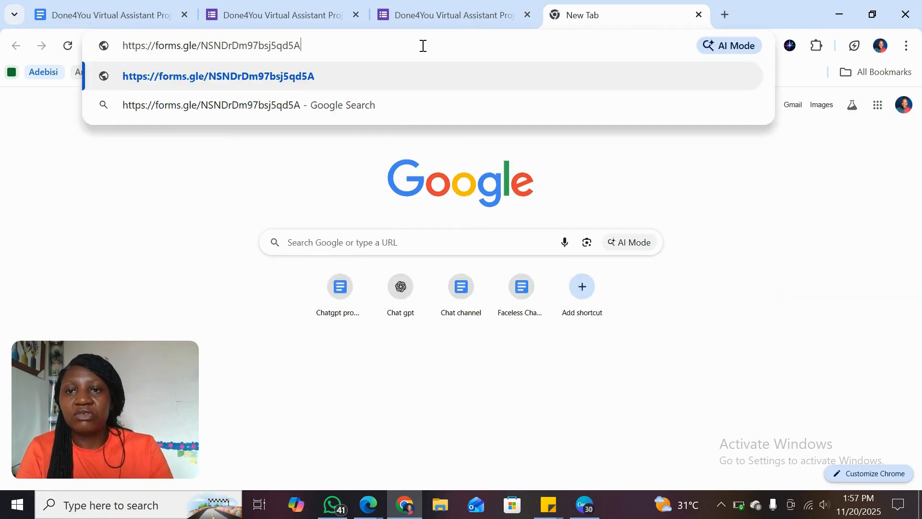
key("Return")
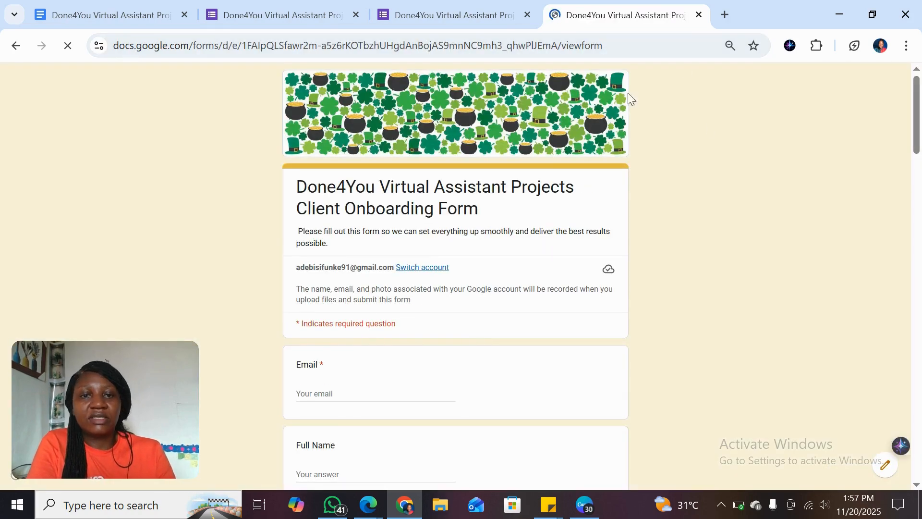
scroll(771, 200, "down", 10)
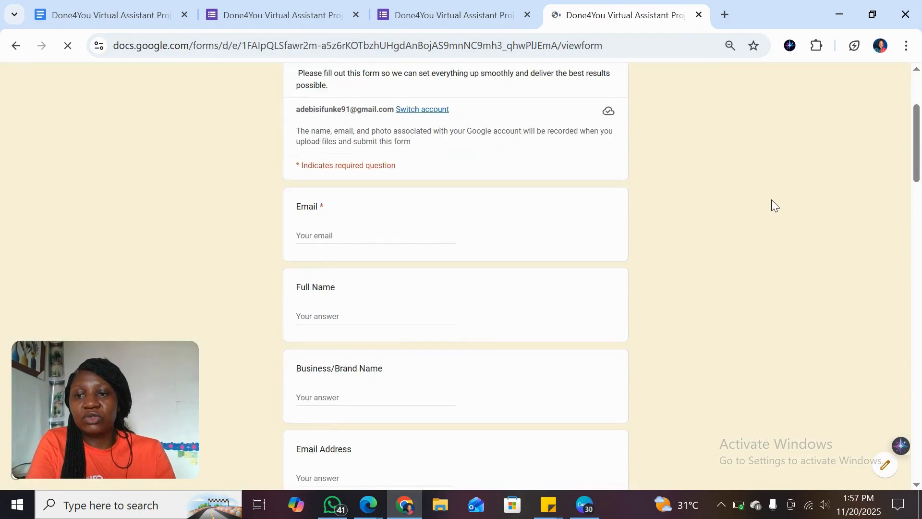
scroll(771, 200, "down", 20)
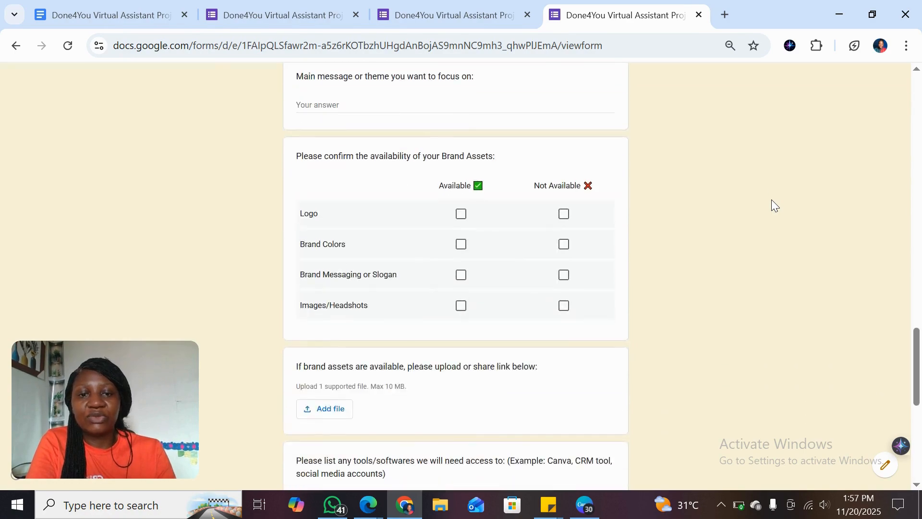
scroll(771, 200, "down", 3)
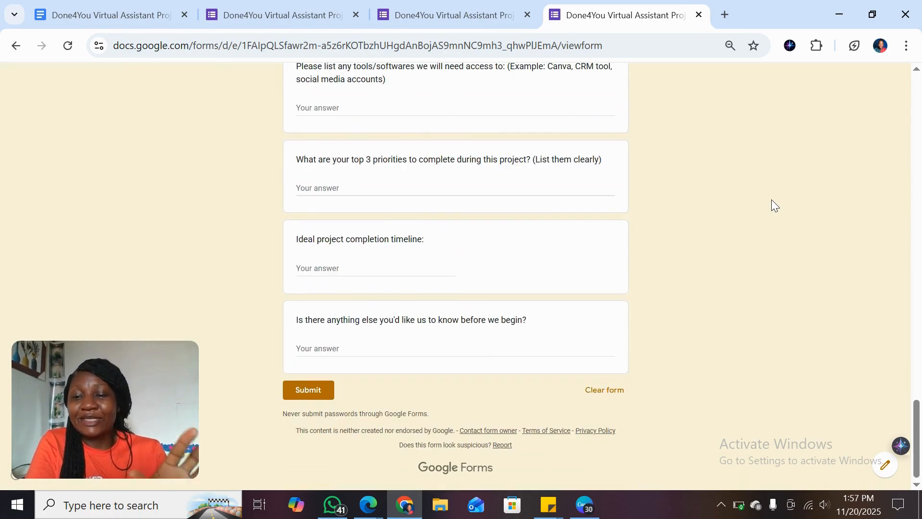